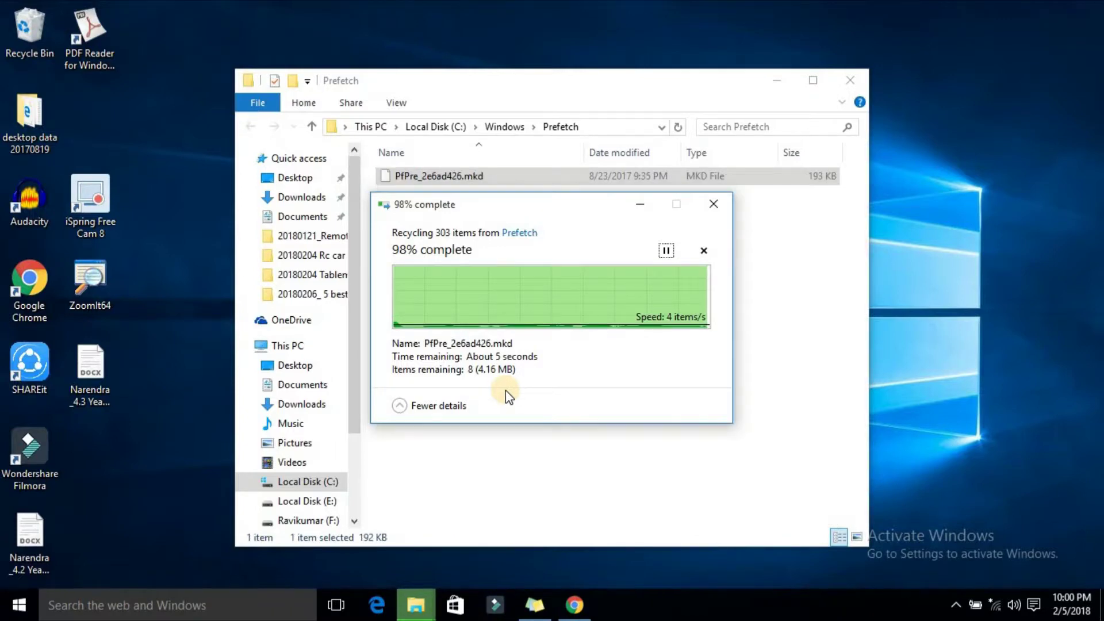
# Finish deleting the files in the Windows Prefetch folder and close the folder window.
pyautogui.click(398, 354)
pyautogui.click(589, 378)
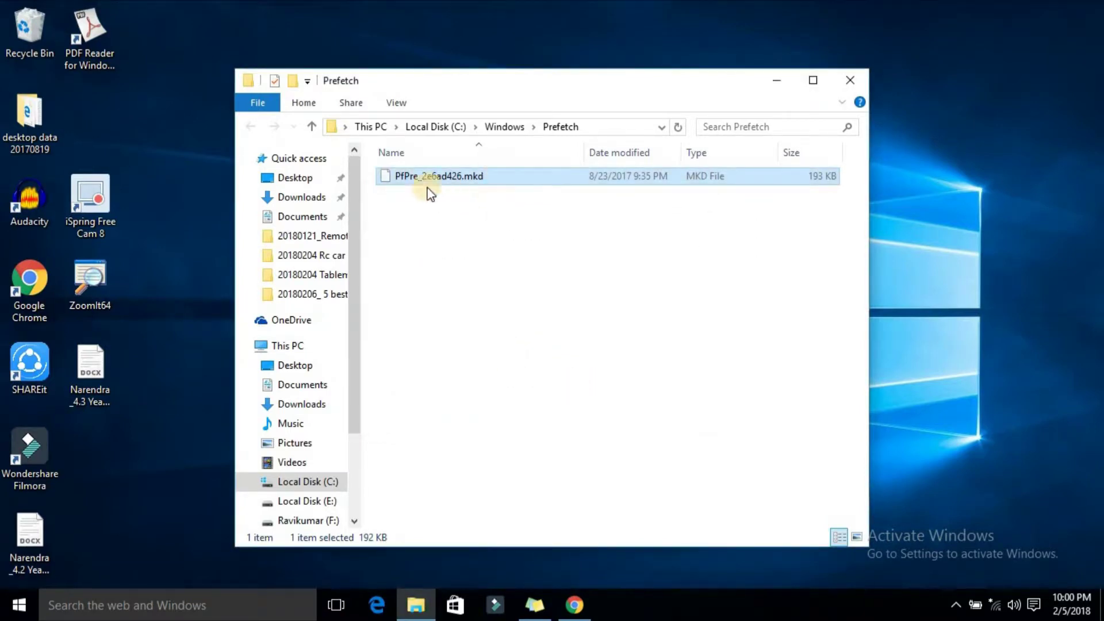
pyautogui.click(850, 81)
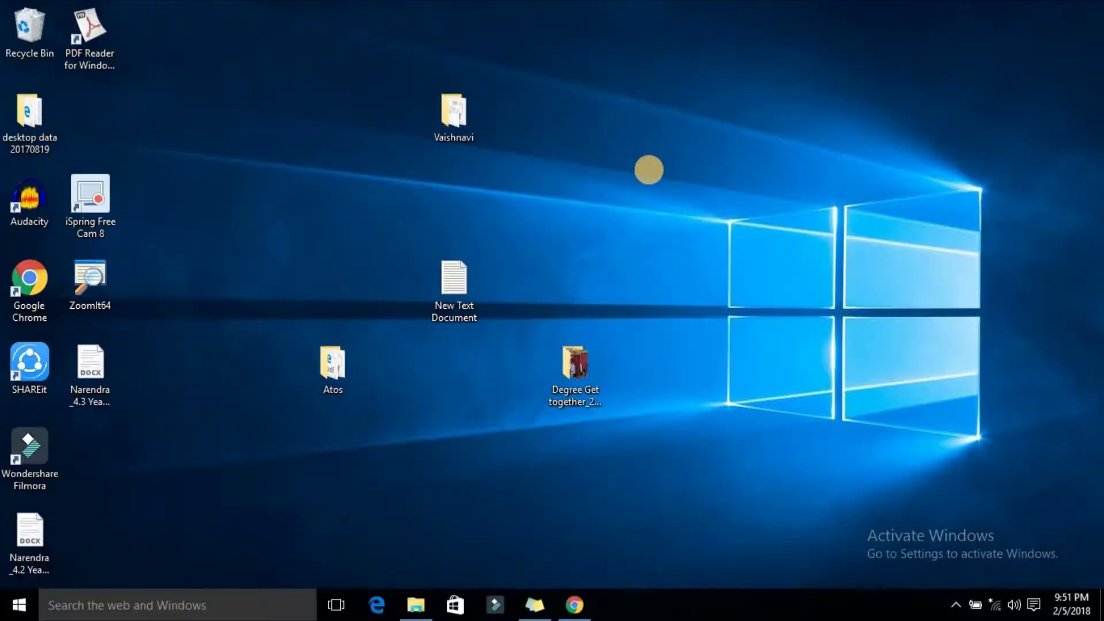
# Open Task Manager and show the list of startup programs.
pyautogui.rightClick(695, 602)
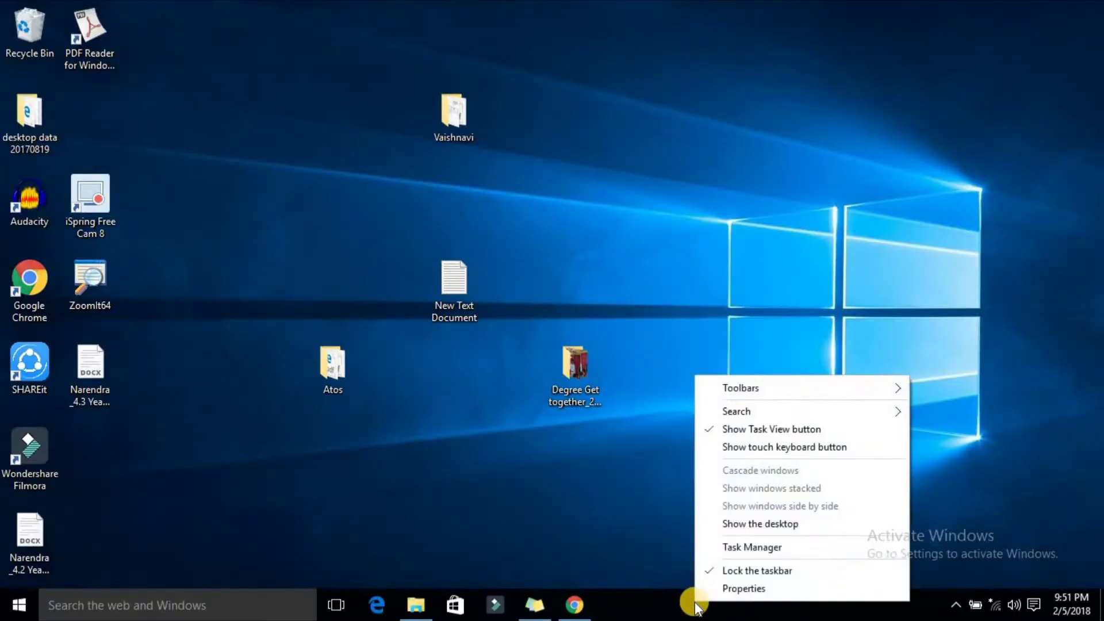
pyautogui.click(754, 551)
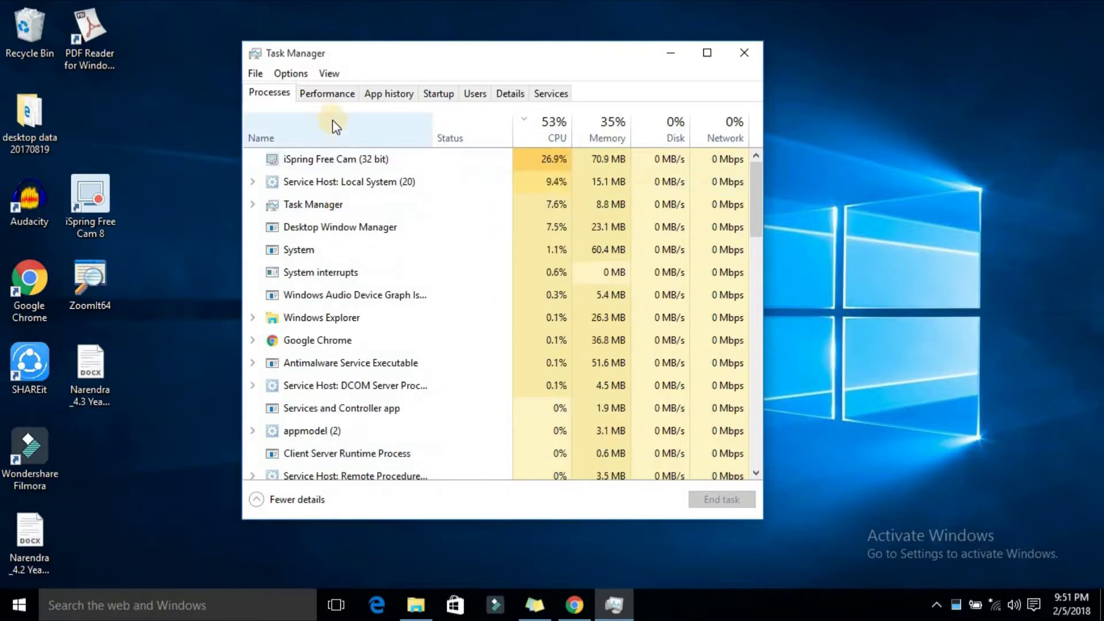
pyautogui.click(438, 95)
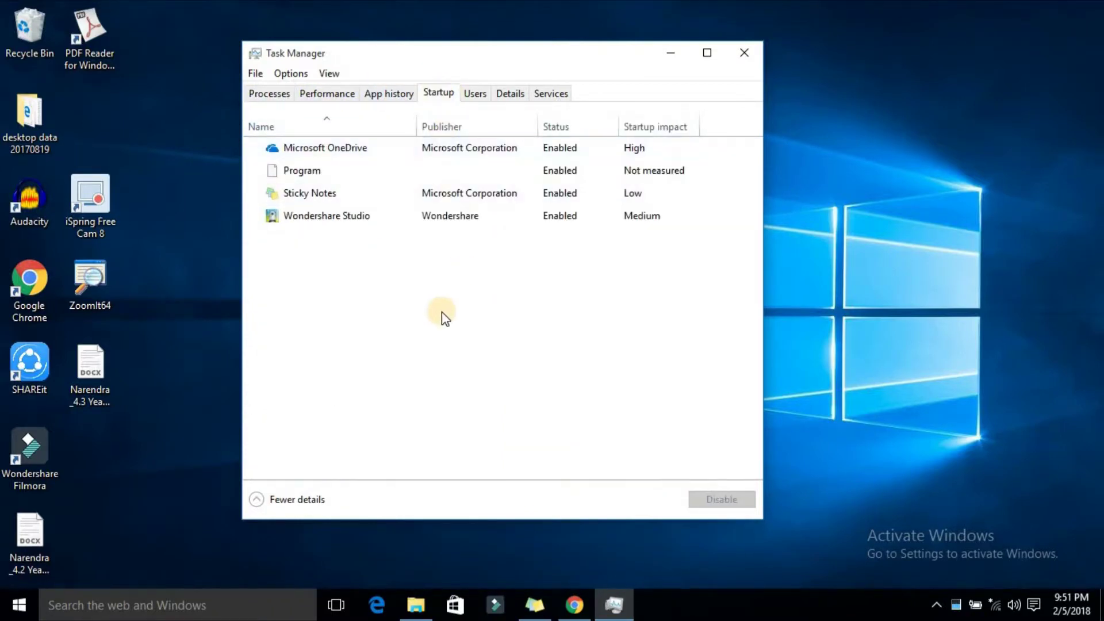
# Disable Wondershare Studio as a startup program and close Task Manager.
pyautogui.click(353, 215)
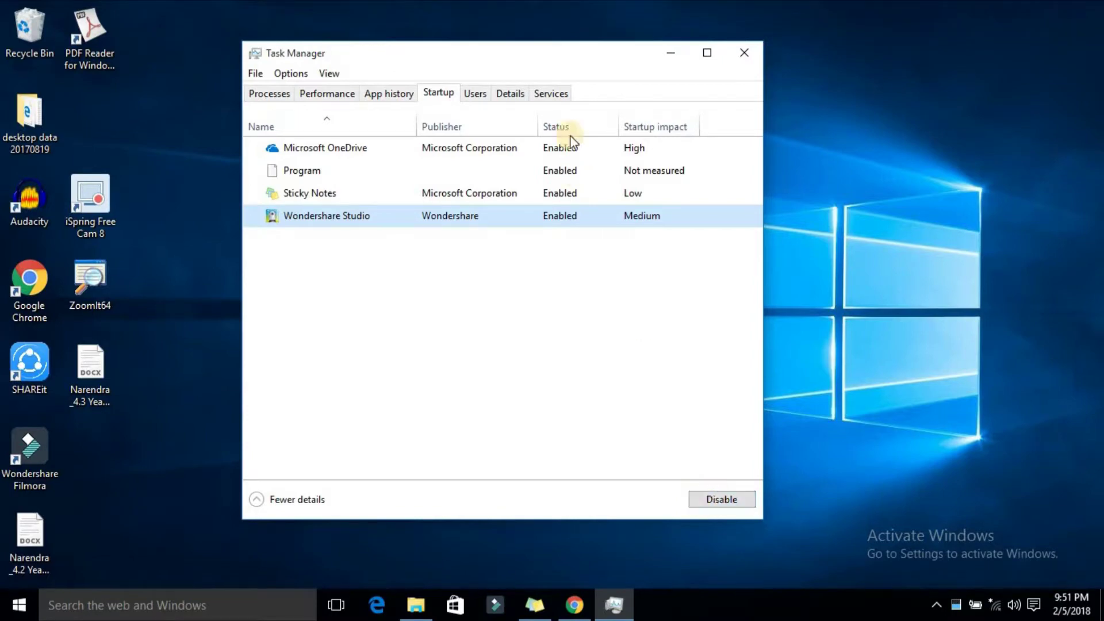
pyautogui.click(733, 501)
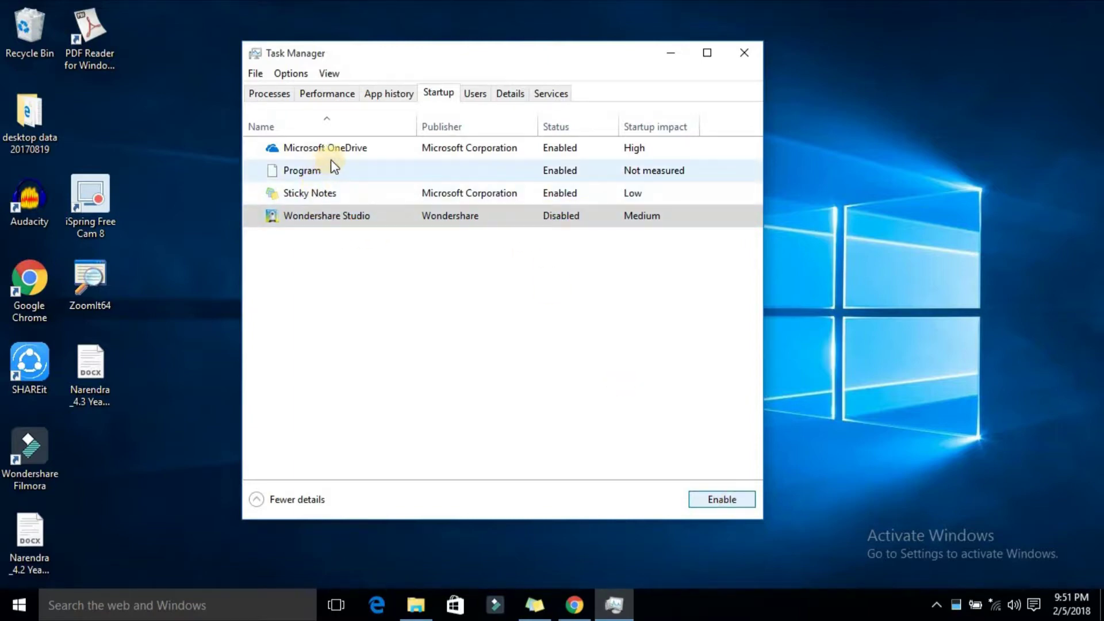
pyautogui.click(722, 501)
pyautogui.click(719, 499)
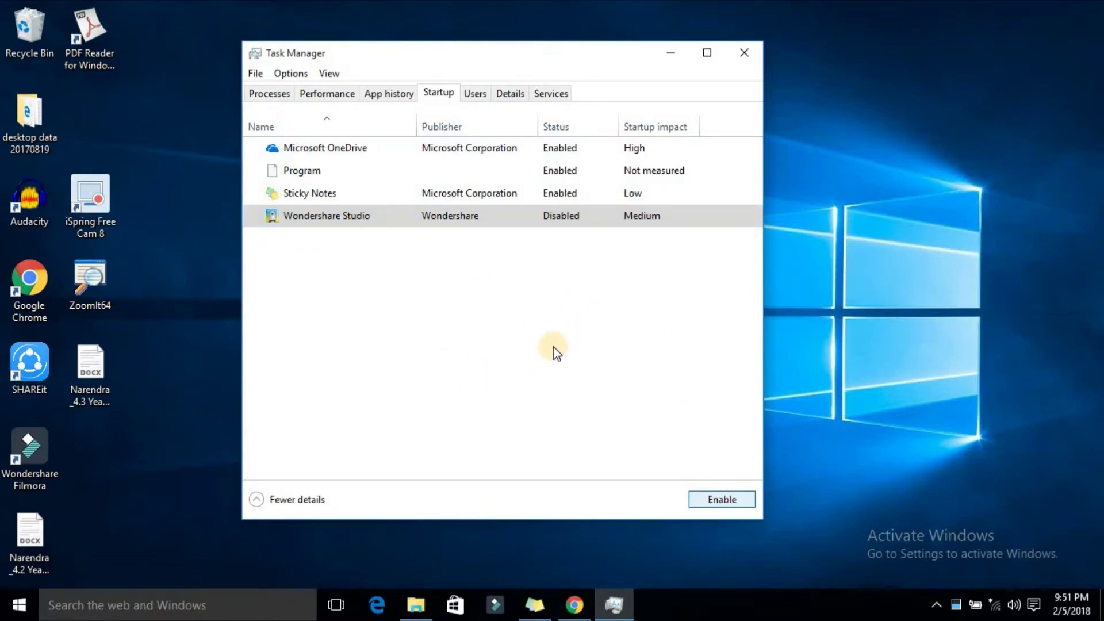
pyautogui.hotkey('alt', 'F4')
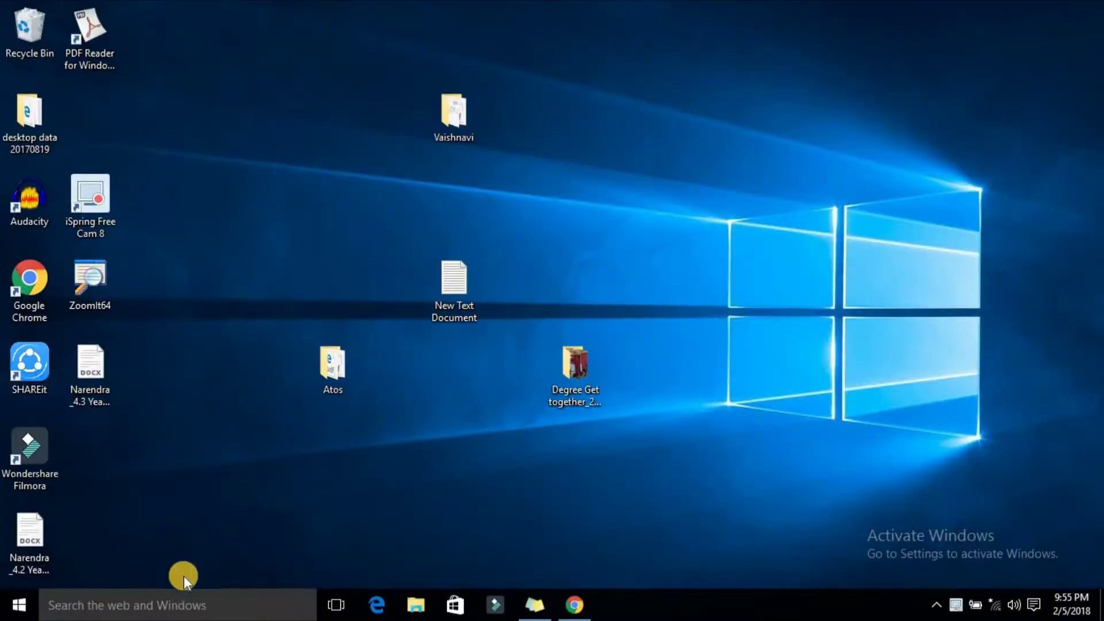
# Find and launch Run, and use it to open the %temp% folder.
pyautogui.click(164, 603)
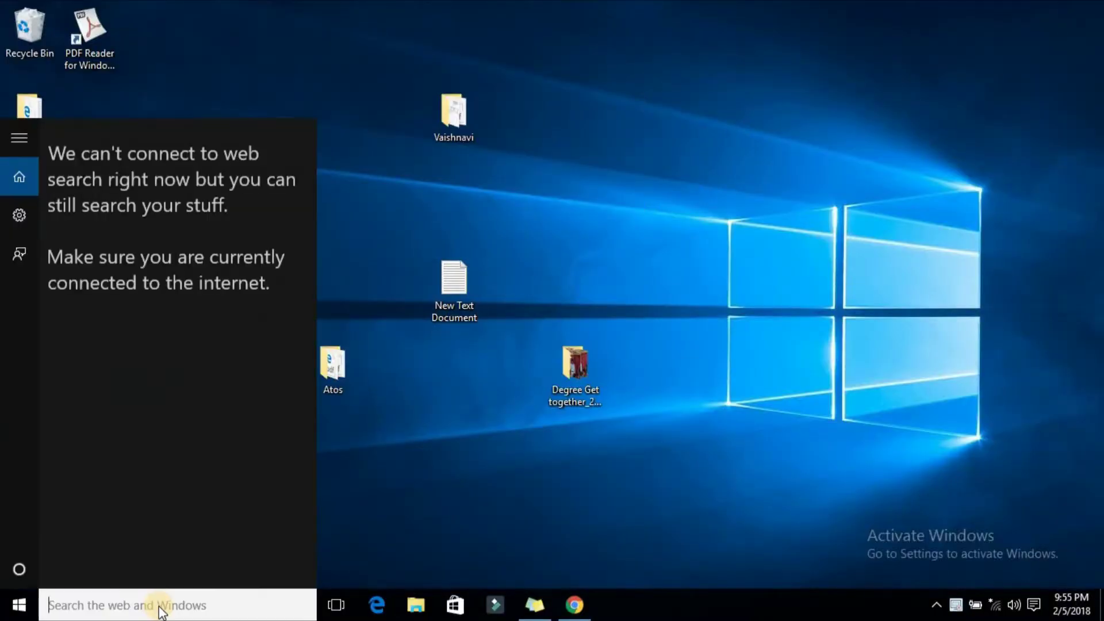
pyautogui.write('run')
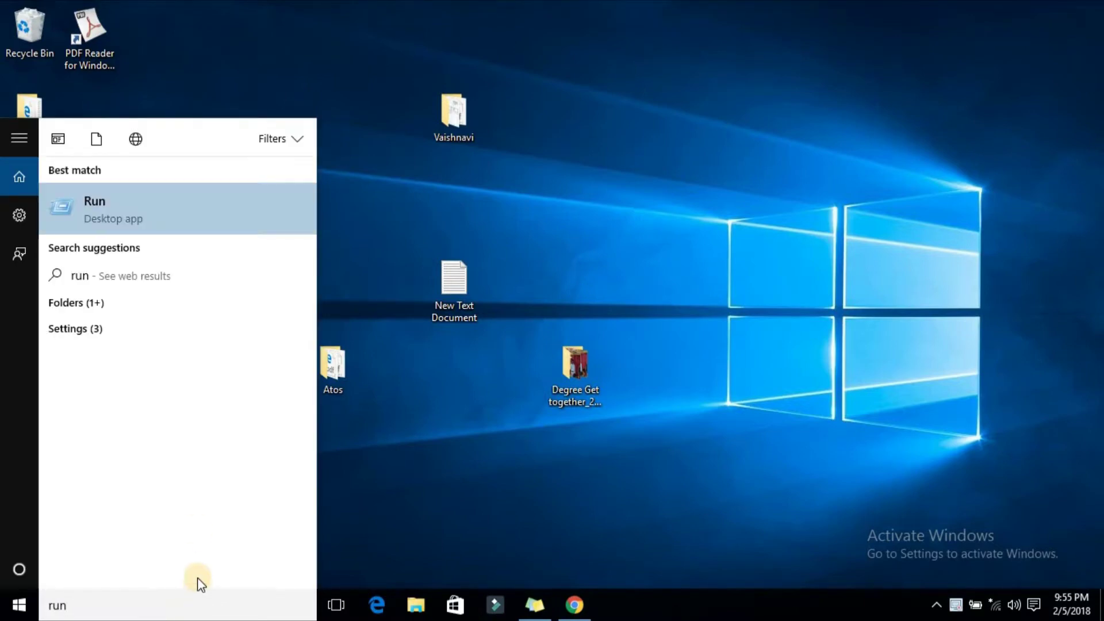
pyautogui.click(114, 200)
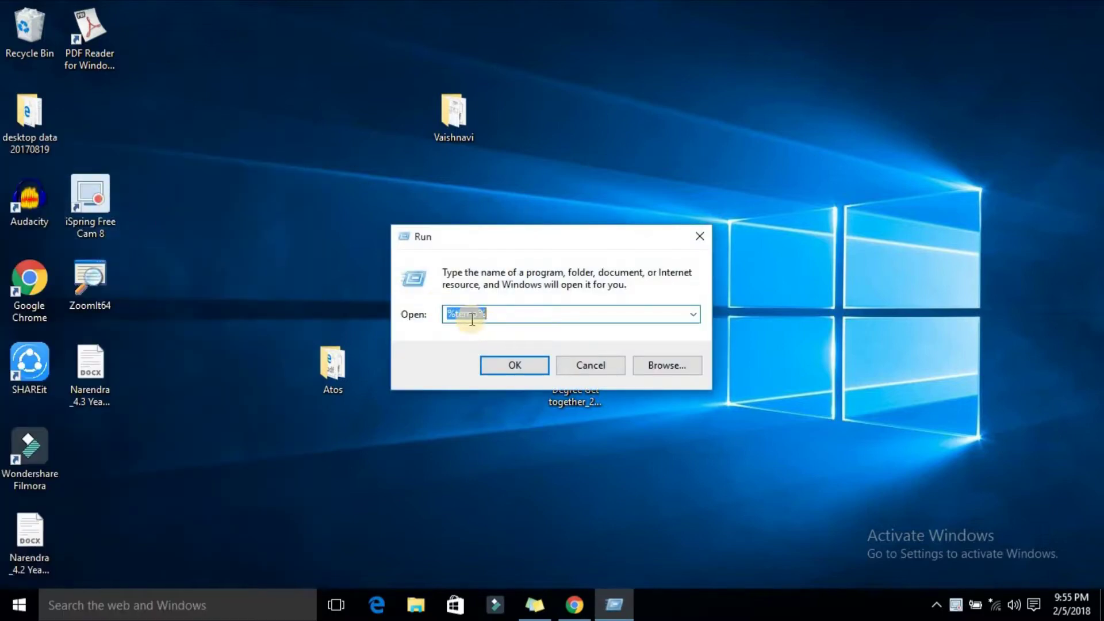
pyautogui.click(493, 314)
pyautogui.moveTo(483, 313); pyautogui.dragTo(446, 313)
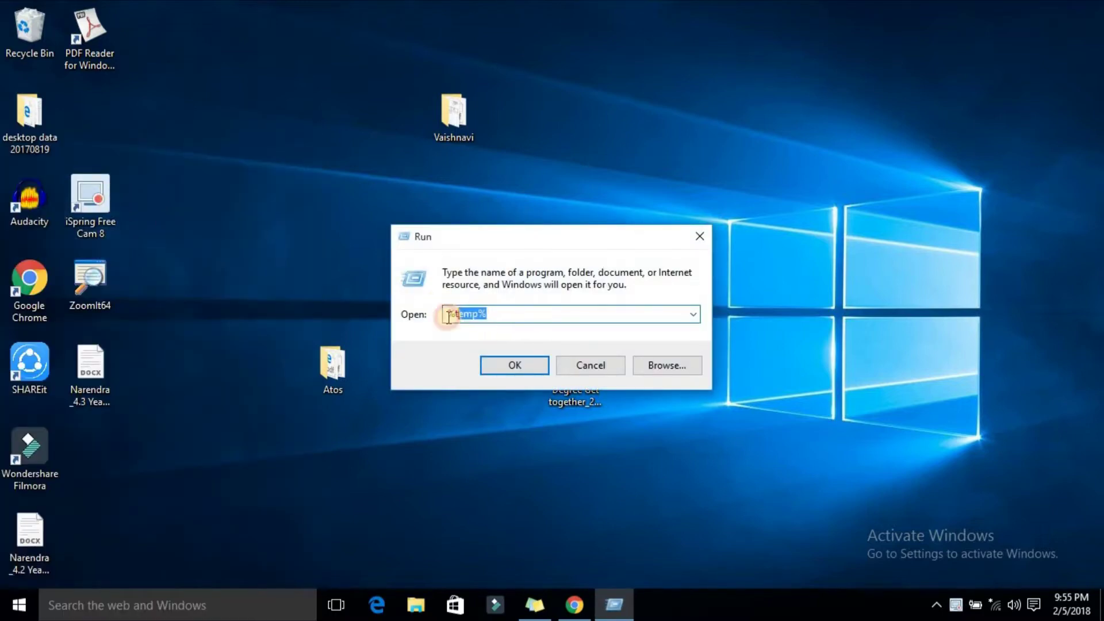
pyautogui.click(514, 365)
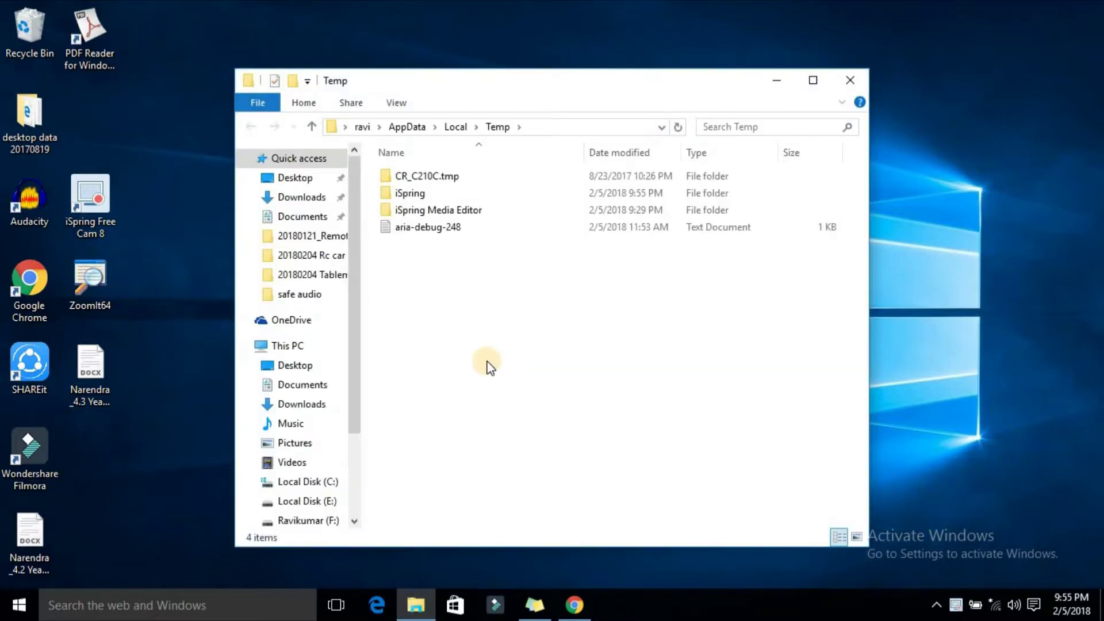
# Delete all files and folders in the Temp folder, then close its window.
pyautogui.moveTo(454, 281); pyautogui.dragTo(423, 170)
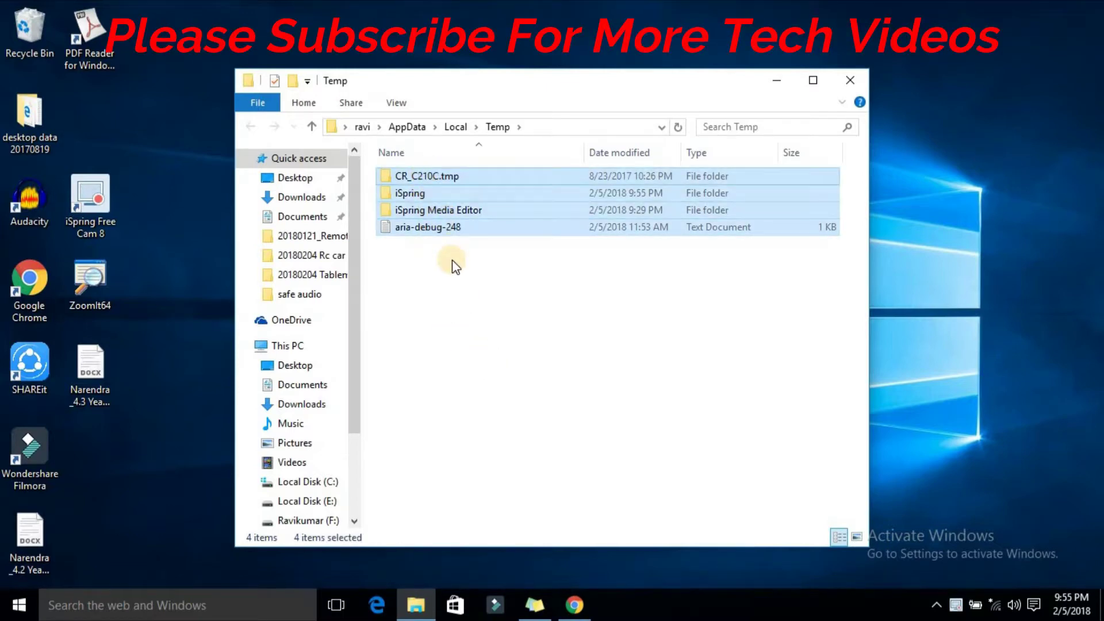
pyautogui.rightClick(458, 194)
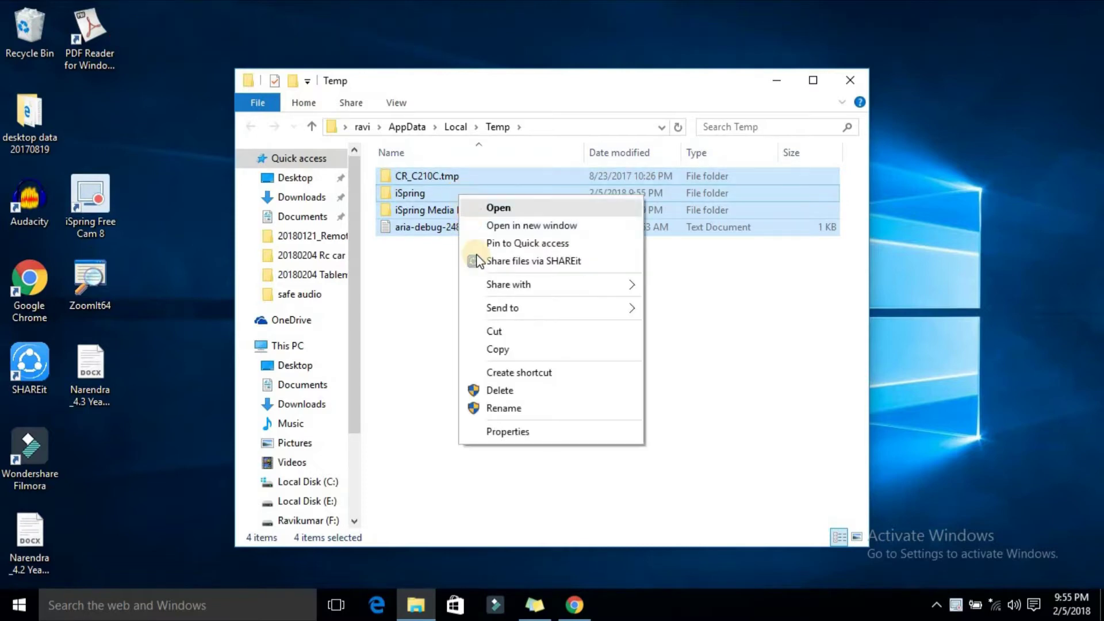
pyautogui.click(507, 390)
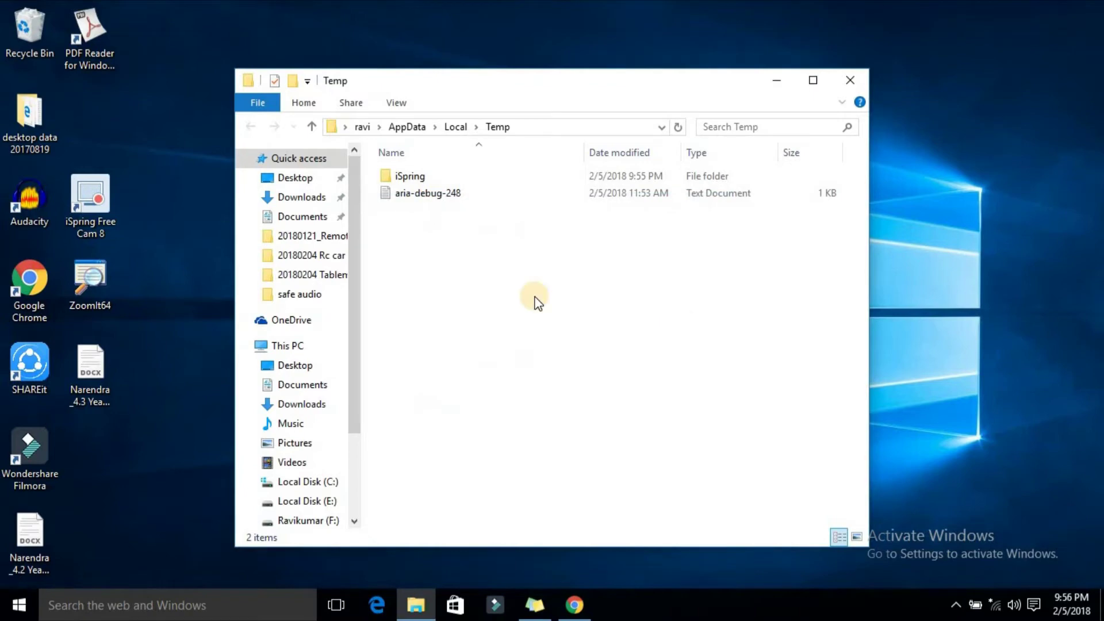
pyautogui.click(848, 84)
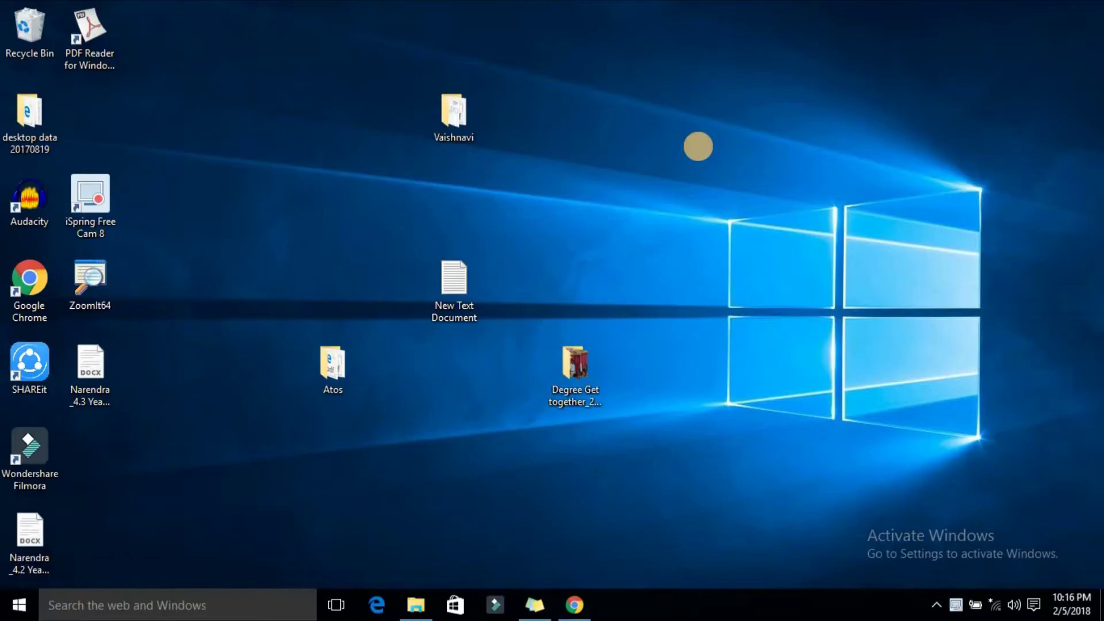
# Search Windows for "defrag" and open Defragment and Optimize Drives, refreshing the desktop before and after.
pyautogui.rightClick(687, 141)
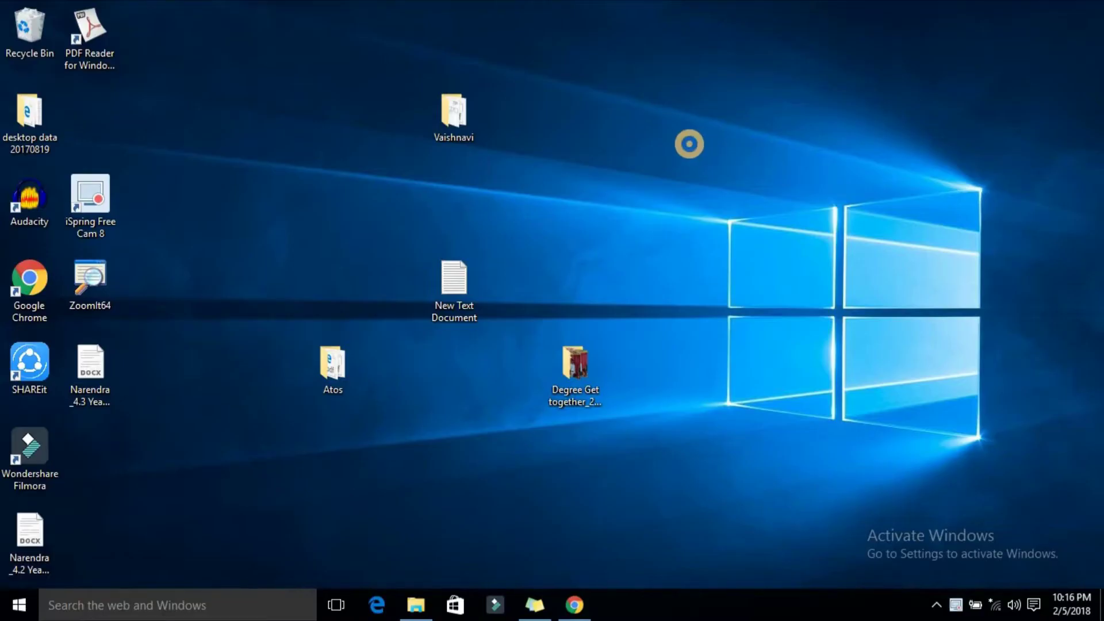
pyautogui.click(757, 194)
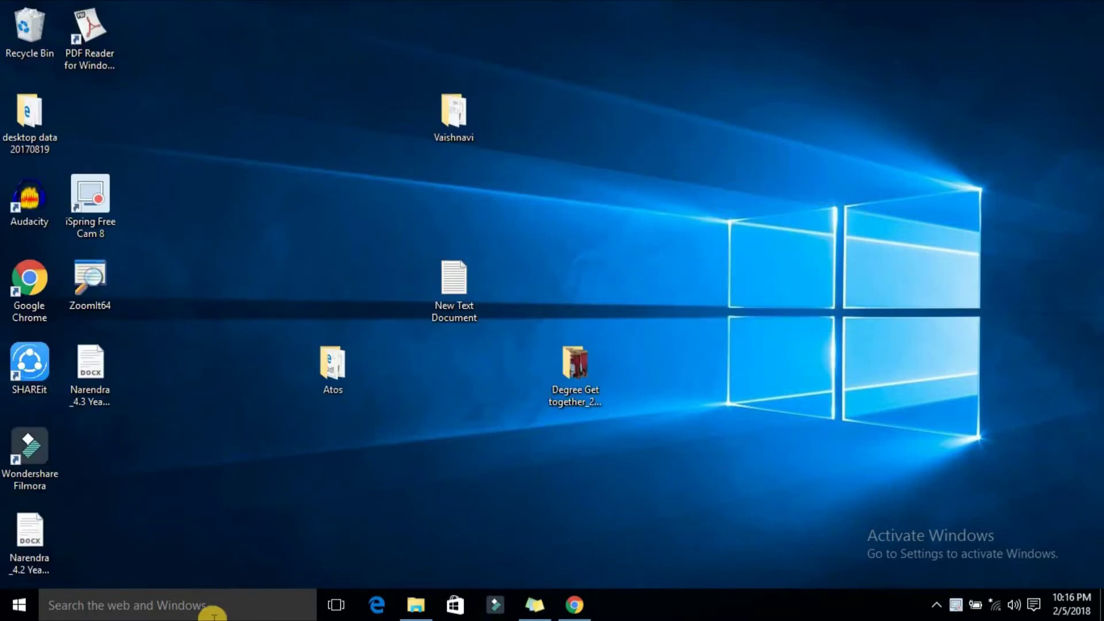
pyautogui.click(200, 602)
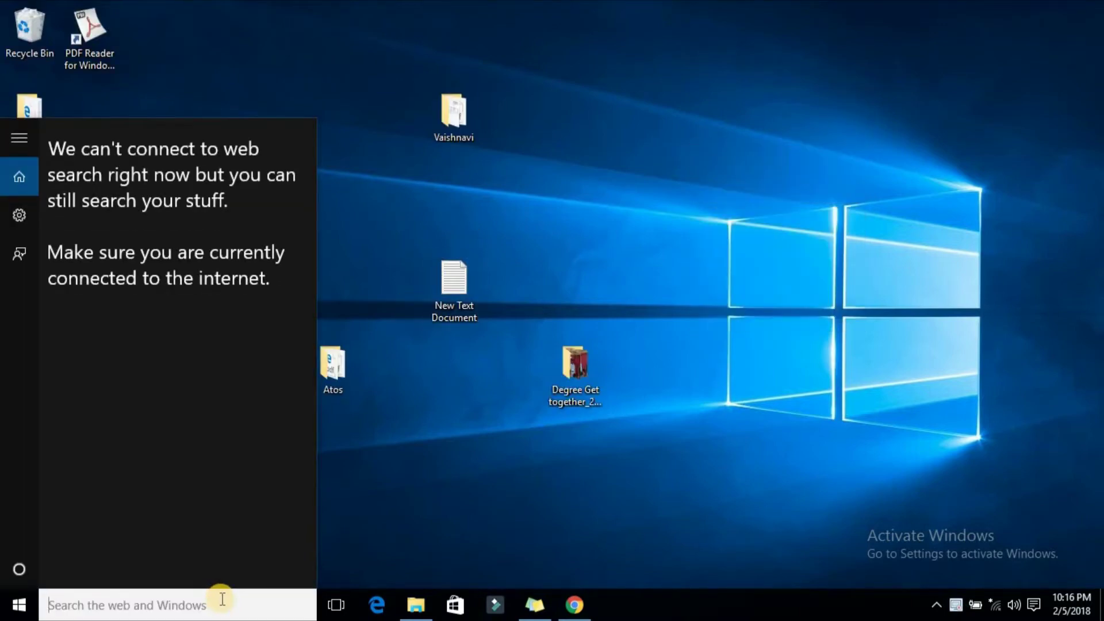
pyautogui.write('defrag')
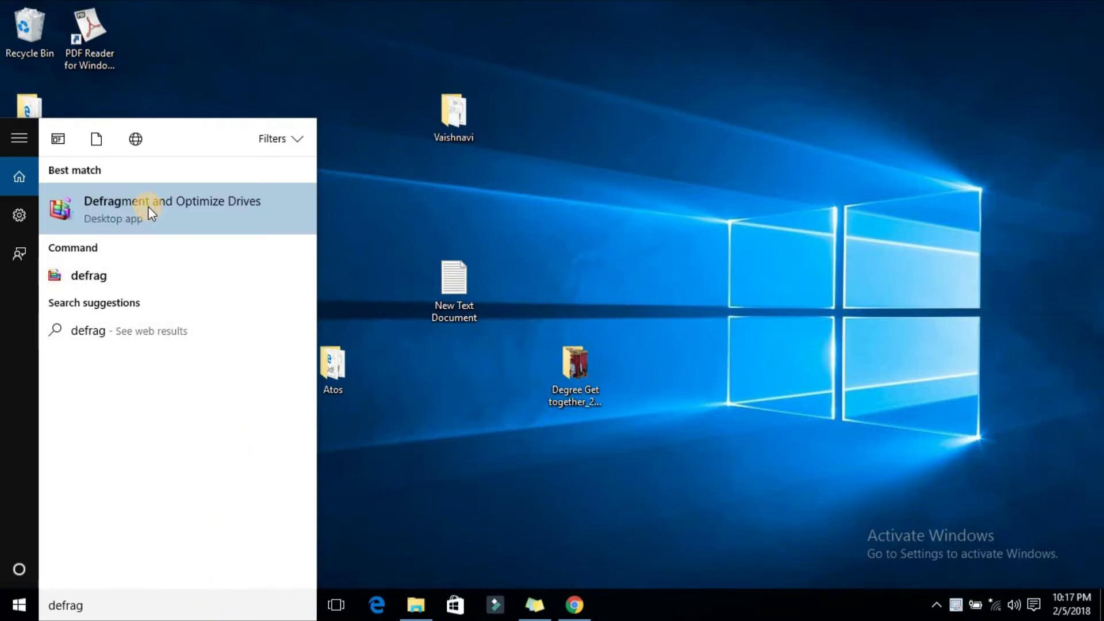
pyautogui.click(151, 208)
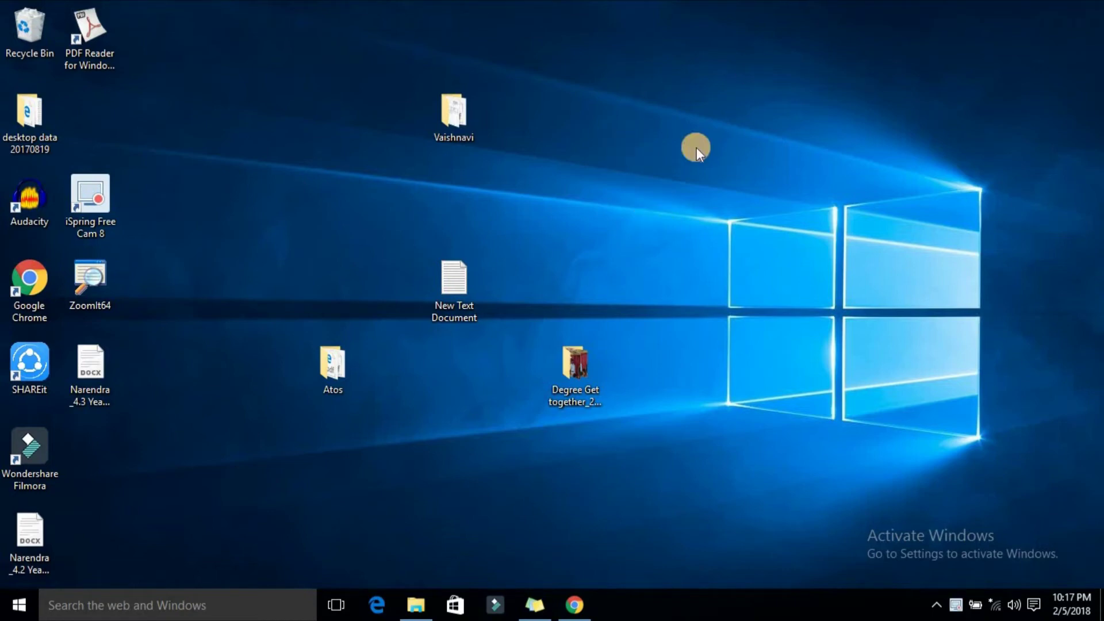
pyautogui.rightClick(616, 229)
pyautogui.click(666, 278)
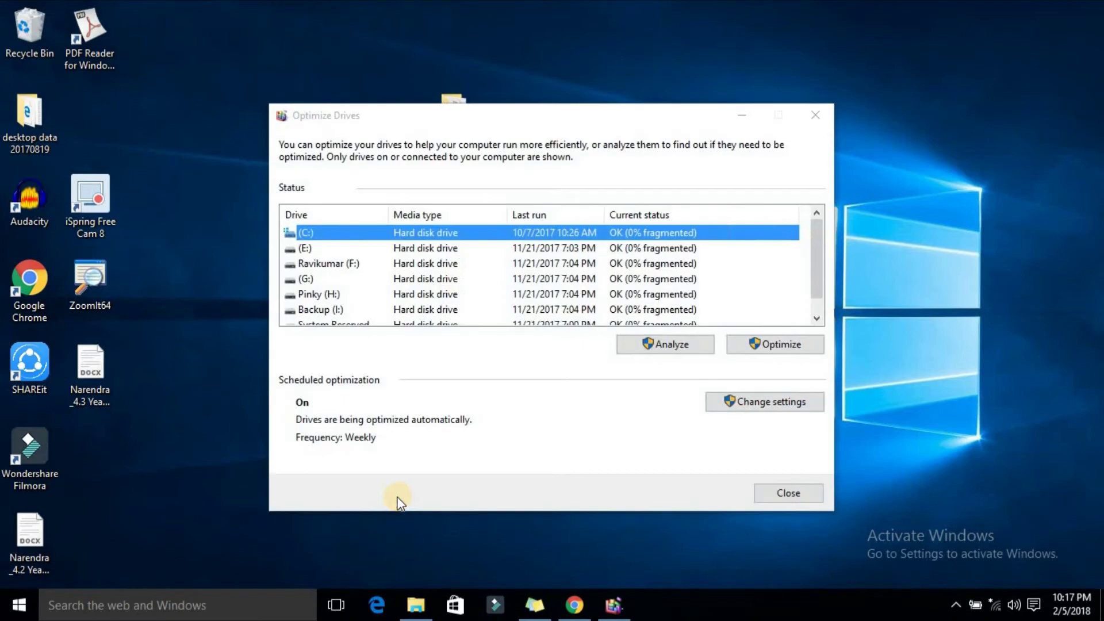
# Start optimizing the C: drive.
pyautogui.click(315, 247)
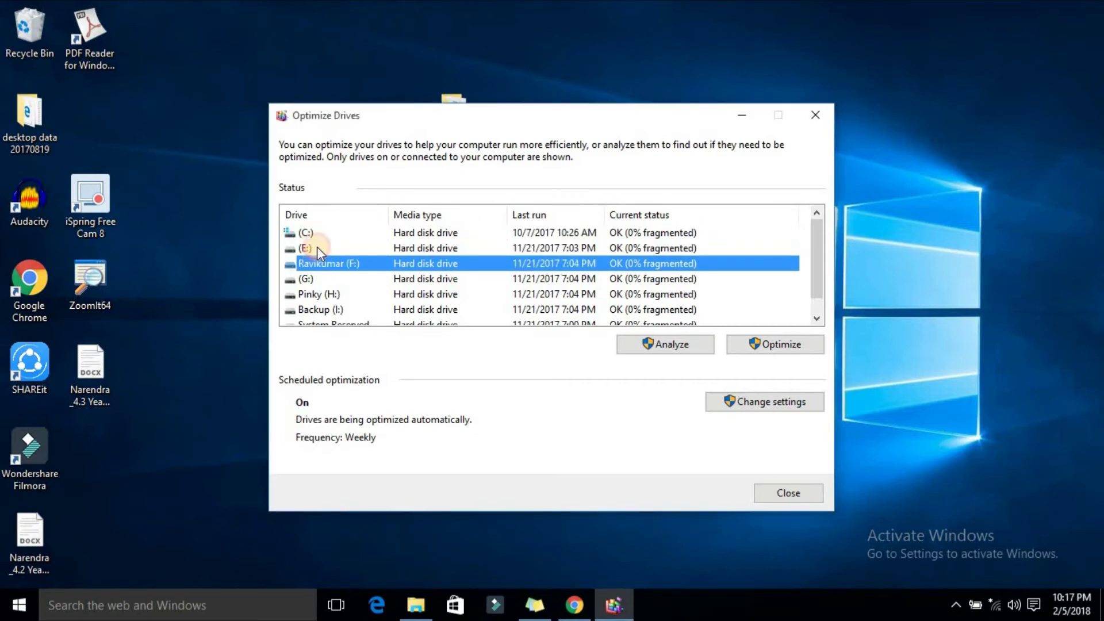
pyautogui.click(316, 235)
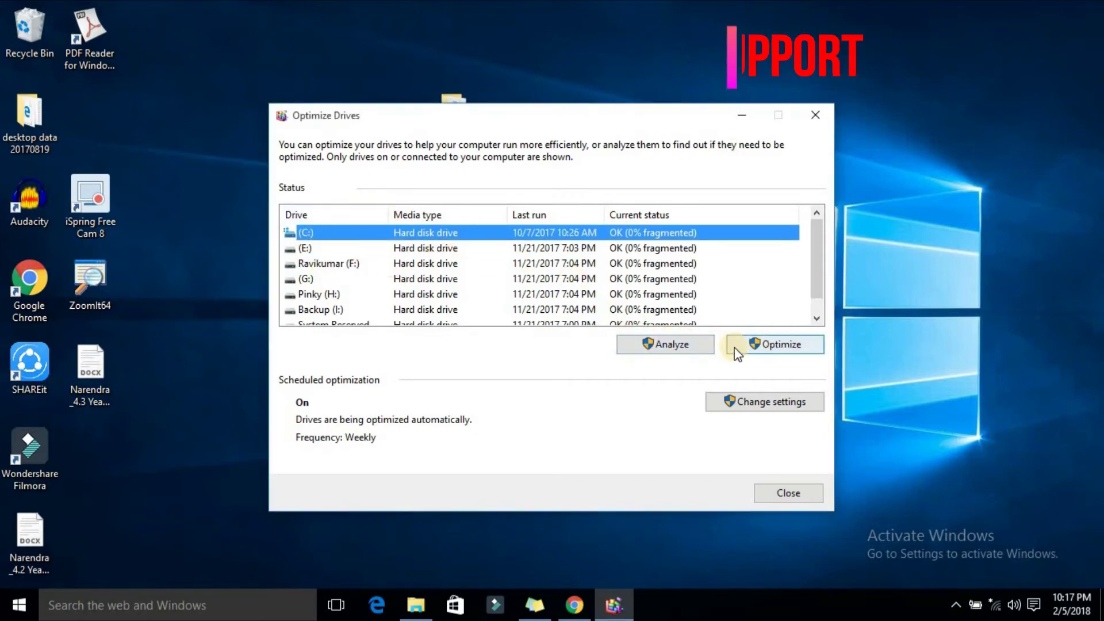
pyautogui.click(783, 348)
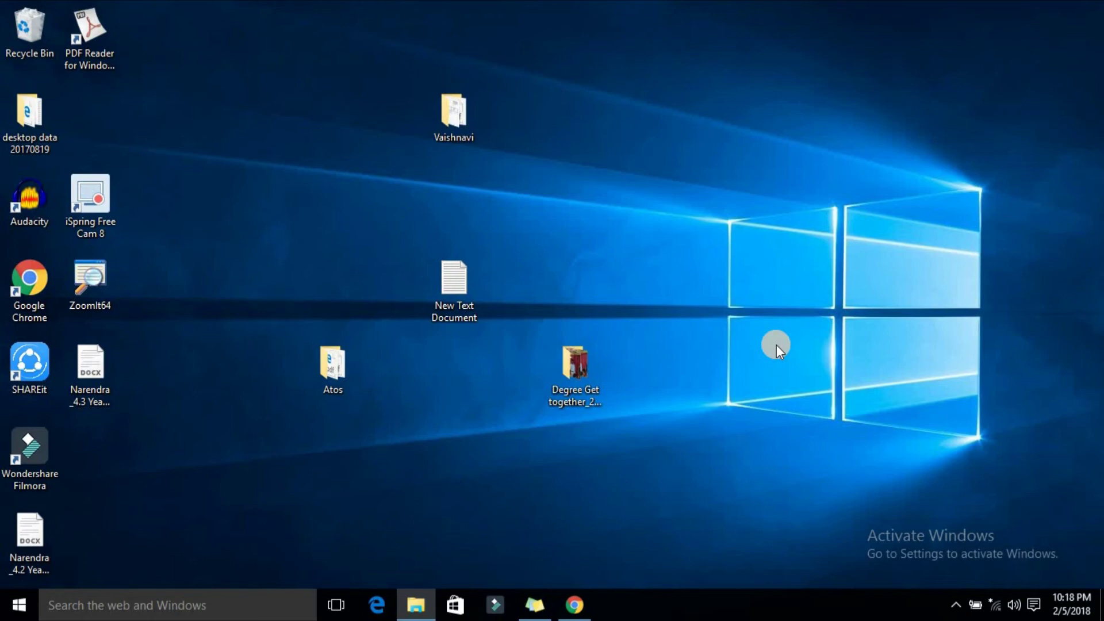
# Refresh the desktop twice while the drive optimization runs.
pyautogui.rightClick(698, 352)
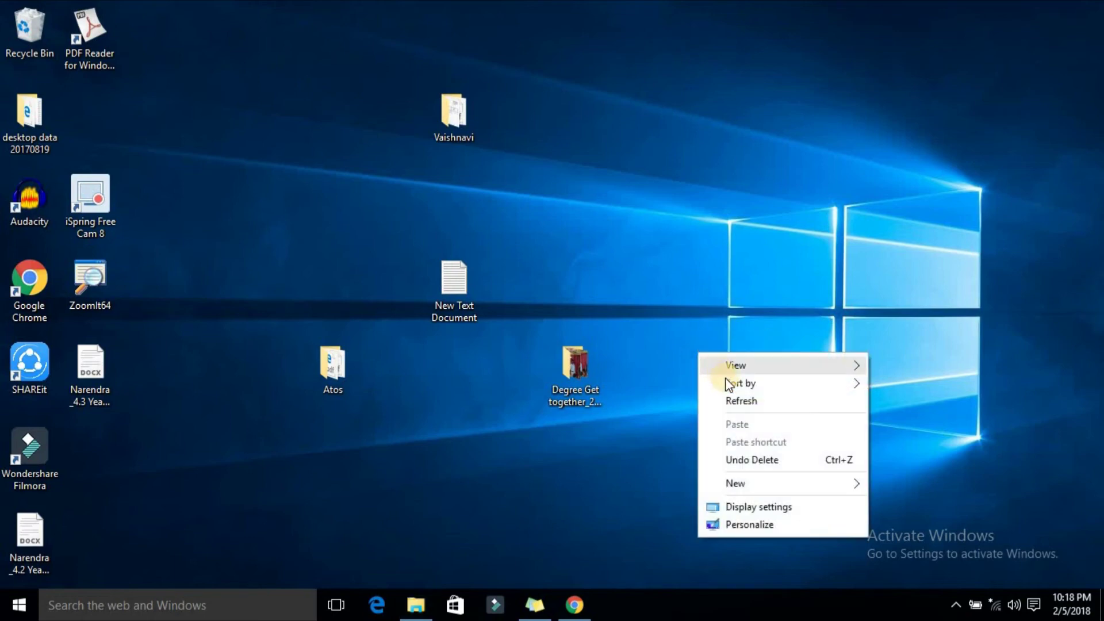
pyautogui.click(739, 398)
pyautogui.rightClick(686, 371)
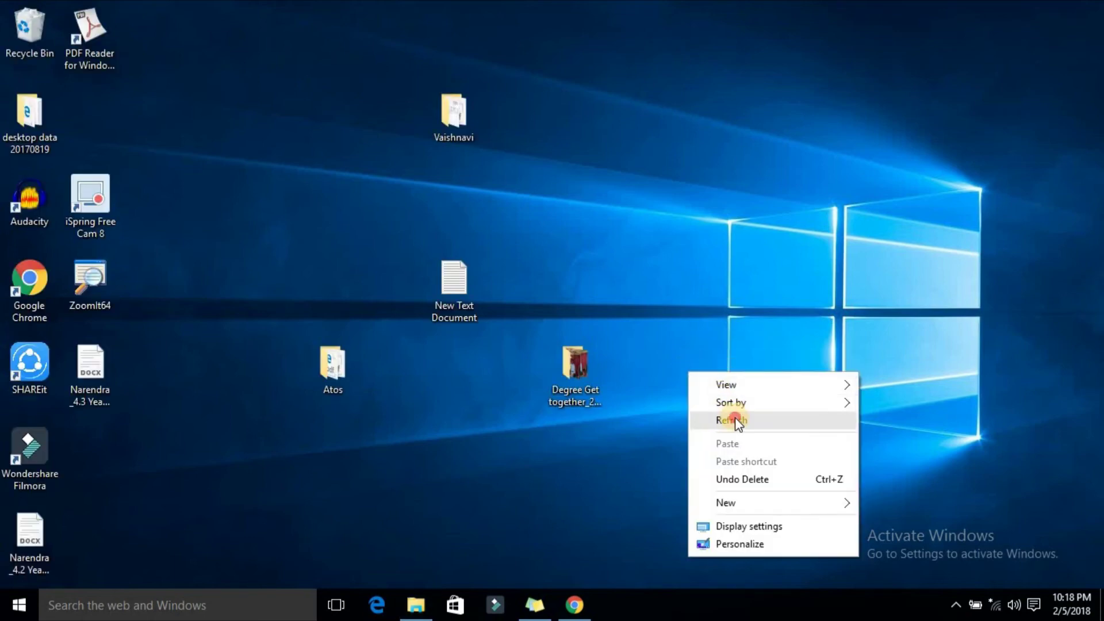
pyautogui.click(735, 418)
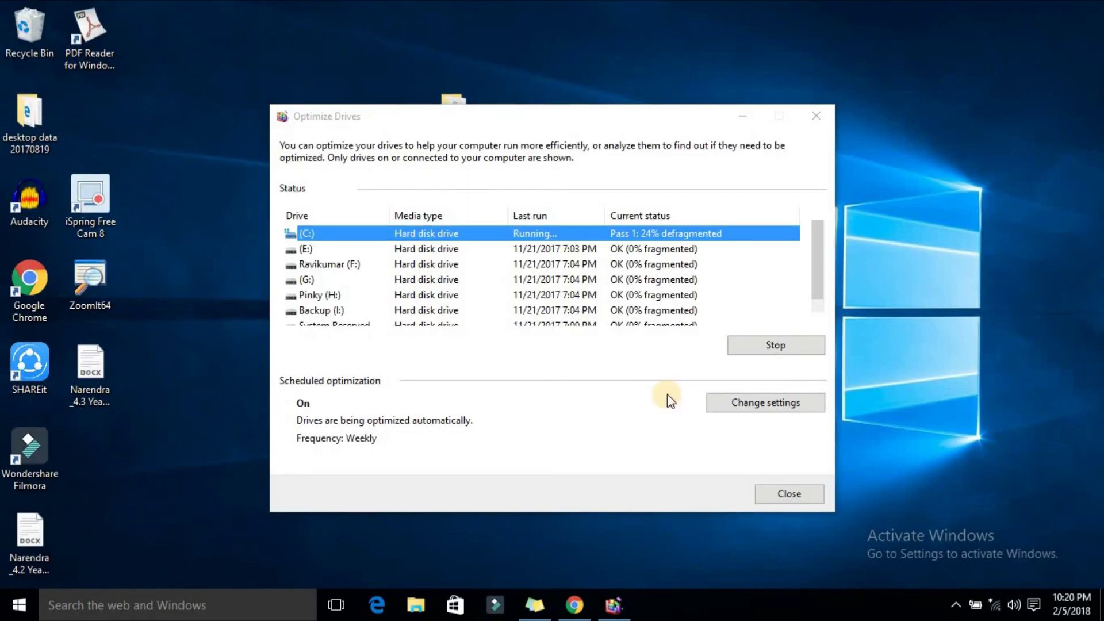